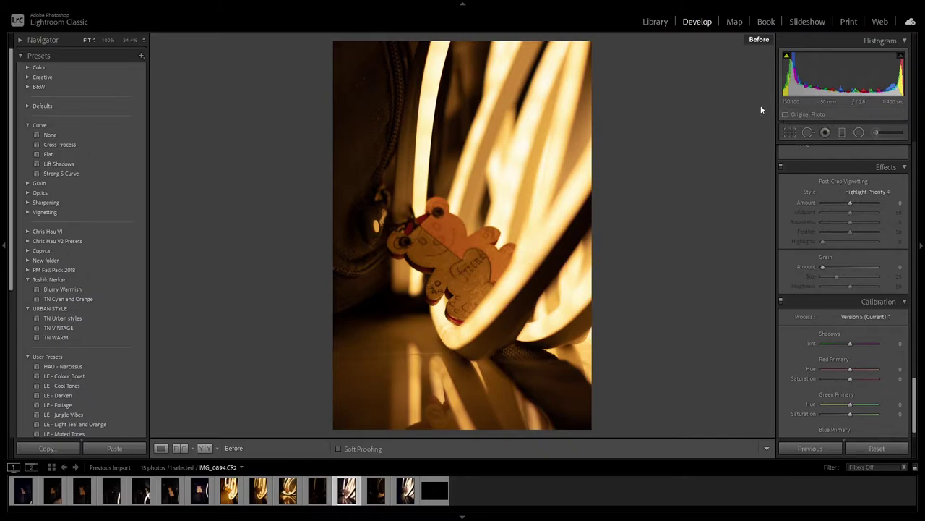
Step: Zoom in and out on the bear's face and head to inspect the photo at full size
{"action": "left_click", "coordinate": [449, 258]}
{"action": "left_click_drag", "start_coordinate": [450, 258], "coordinate": [470, 184]}
{"action": "left_click", "coordinate": [522, 155]}
{"action": "left_click", "coordinate": [494, 198]}
{"action": "left_click", "coordinate": [499, 237]}
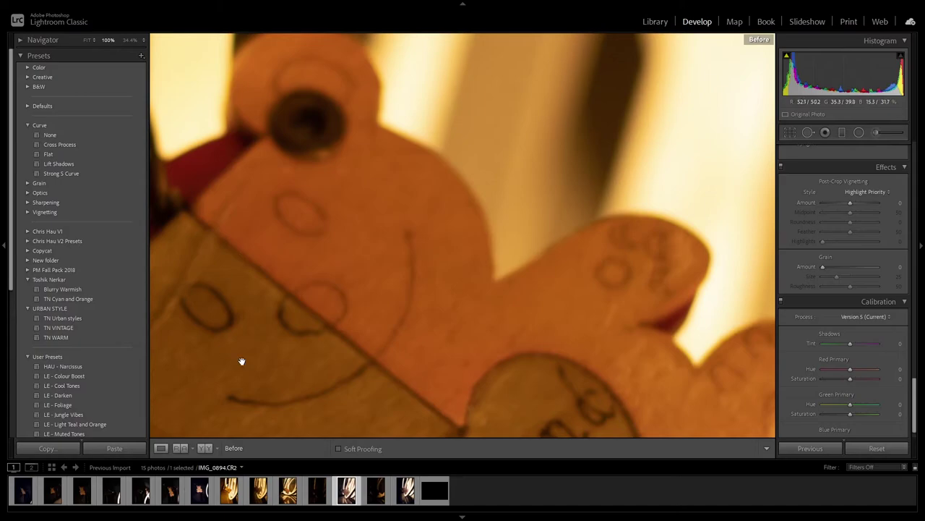
{"action": "left_click", "coordinate": [332, 302]}
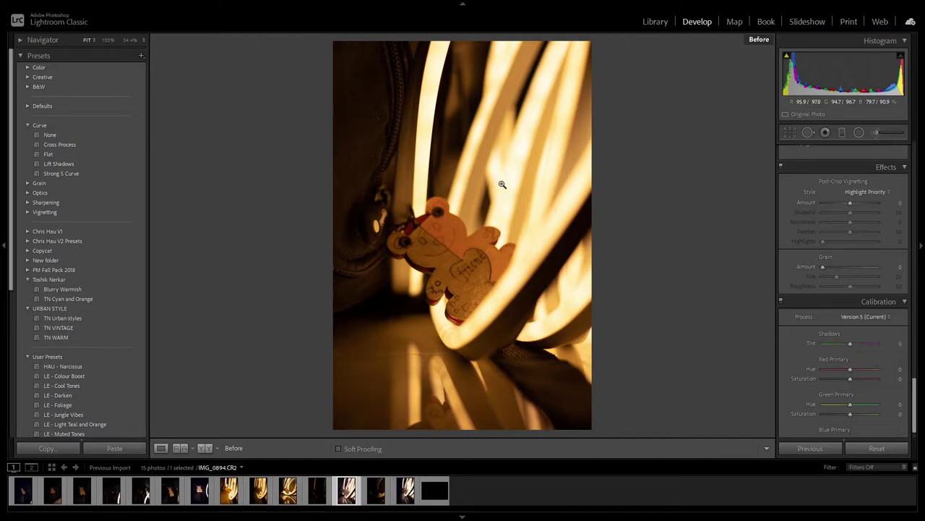
Step: Turn off the Before view to show the edited version, then spot-check a detail at full size
{"action": "key", "text": "backslash"}
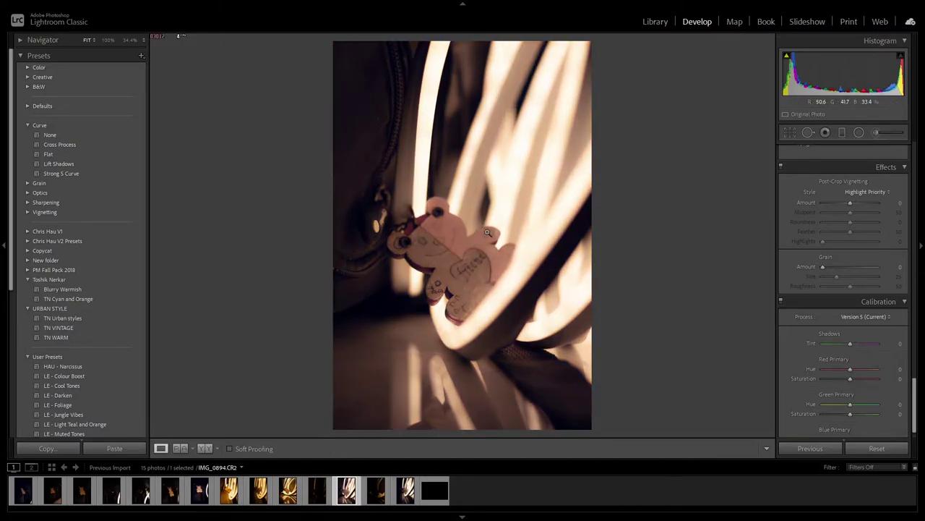
{"action": "left_click", "coordinate": [437, 181]}
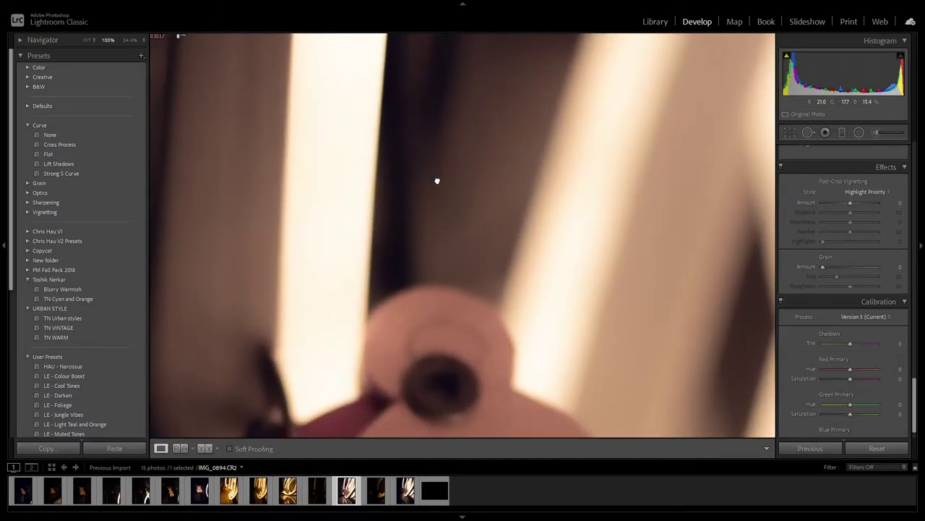
{"action": "left_click", "coordinate": [436, 182]}
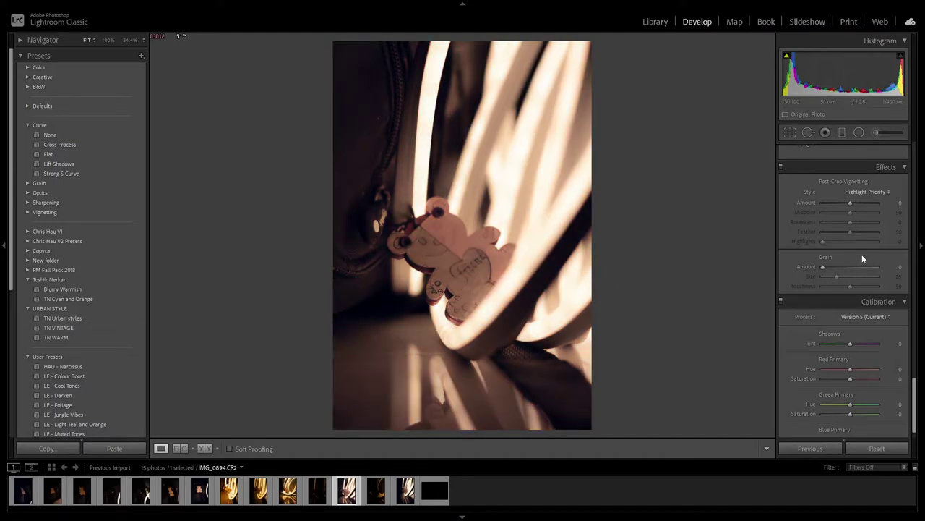
Step: Raise Dehaze to +12 and compare it against the original with the Before view
{"action": "scroll", "coordinate": [862, 254], "scroll_direction": "up", "scroll_amount": 5}
{"action": "scroll", "coordinate": [861, 250], "scroll_direction": "up", "scroll_amount": 5}
{"action": "scroll", "coordinate": [858, 224], "scroll_direction": "up", "scroll_amount": 2}
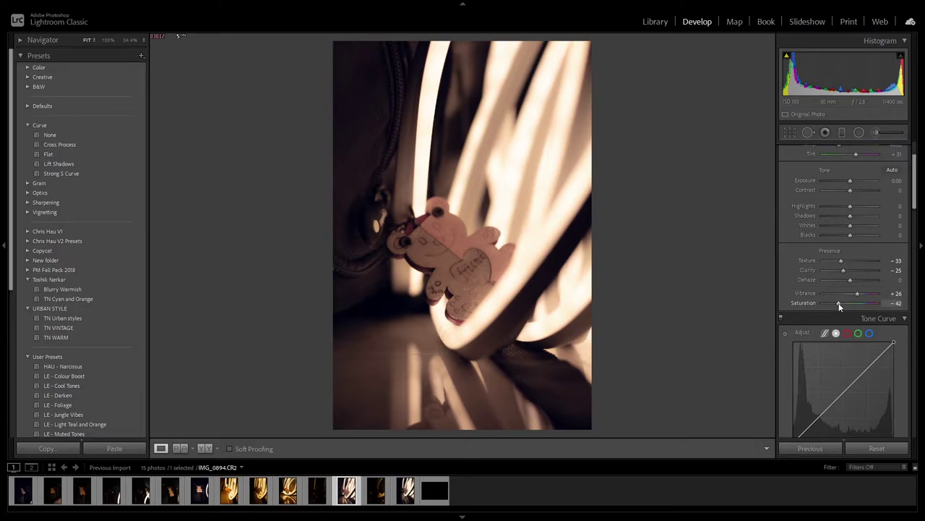
{"action": "left_click_drag", "start_coordinate": [850, 282], "coordinate": [854, 285]}
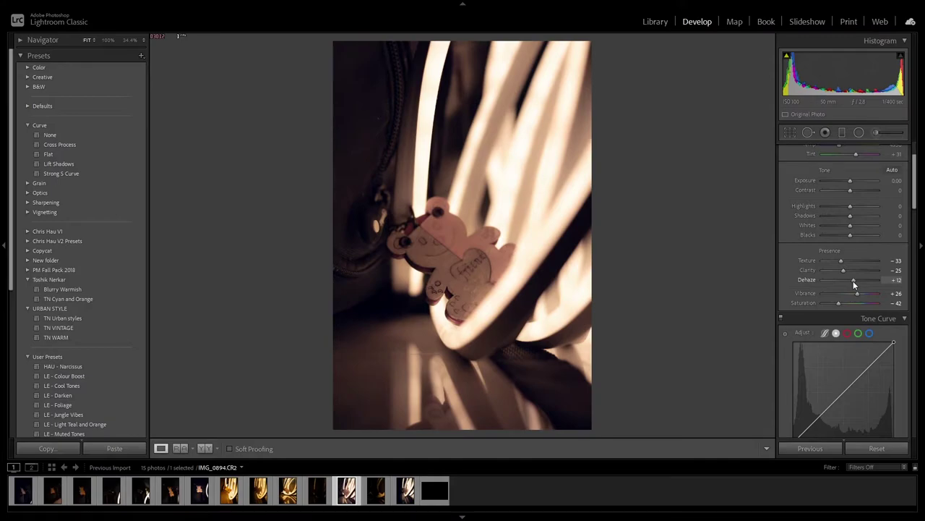
{"action": "key", "text": "backslash"}
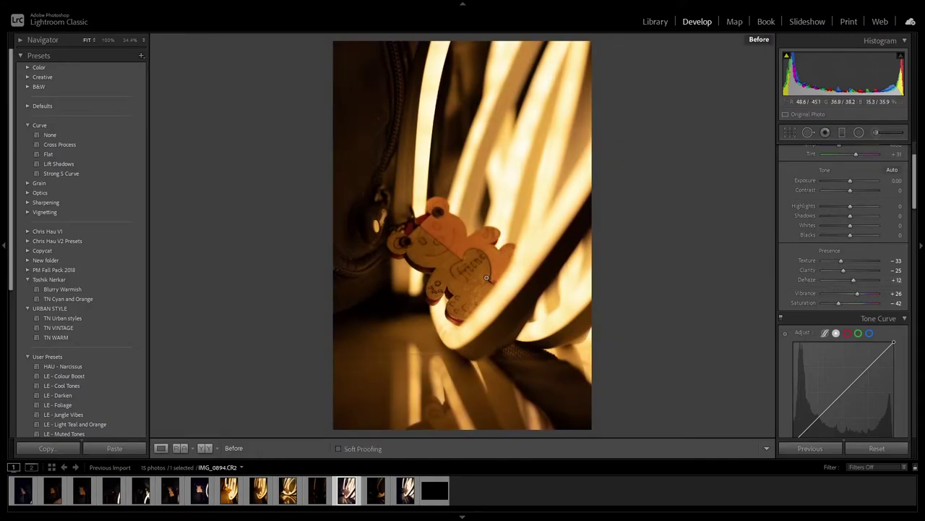
{"action": "key", "text": "backslash"}
Step: Scroll down the Develop panels and collapse Lens Corrections
{"action": "scroll", "coordinate": [795, 266], "scroll_direction": "down", "scroll_amount": 5}
{"action": "scroll", "coordinate": [795, 267], "scroll_direction": "down", "scroll_amount": 5}
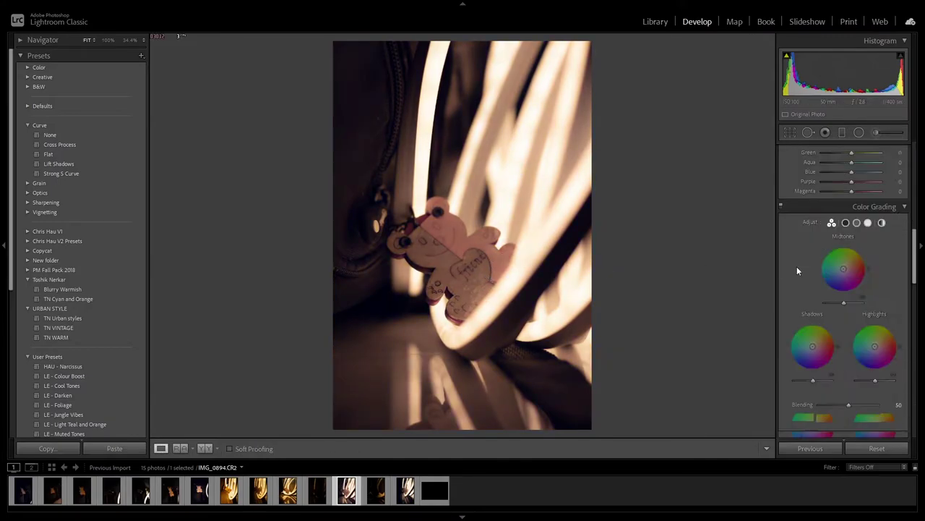
{"action": "scroll", "coordinate": [797, 266], "scroll_direction": "down", "scroll_amount": 5}
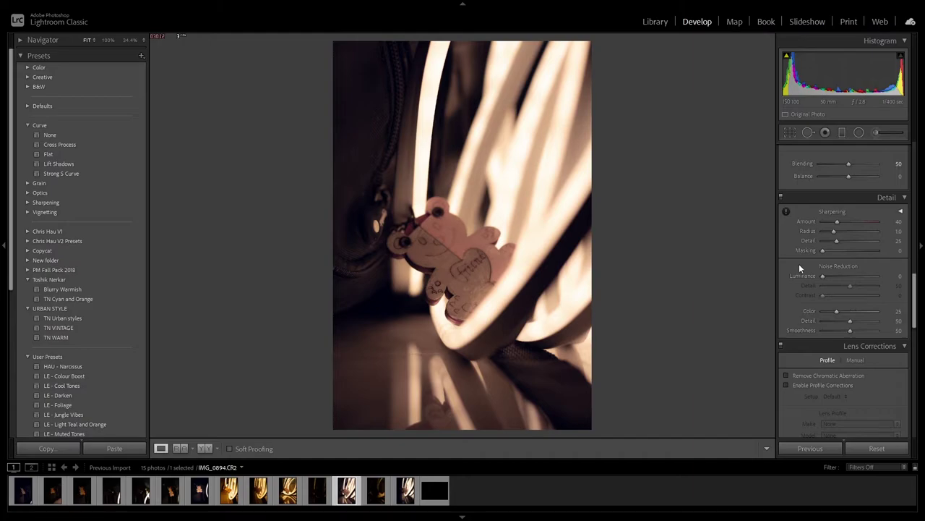
{"action": "scroll", "coordinate": [799, 267], "scroll_direction": "down", "scroll_amount": 5}
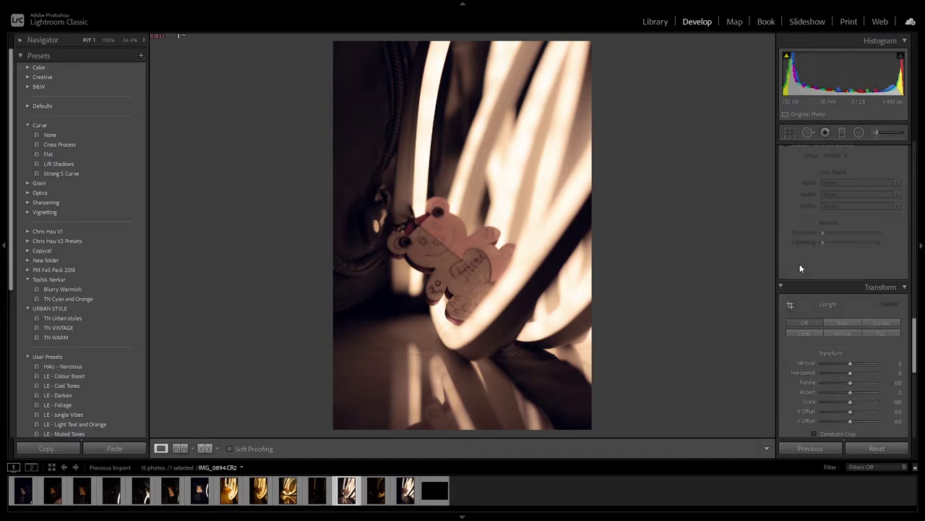
{"action": "scroll", "coordinate": [799, 266], "scroll_direction": "down", "scroll_amount": 5}
{"action": "scroll", "coordinate": [801, 269], "scroll_direction": "down", "scroll_amount": 5}
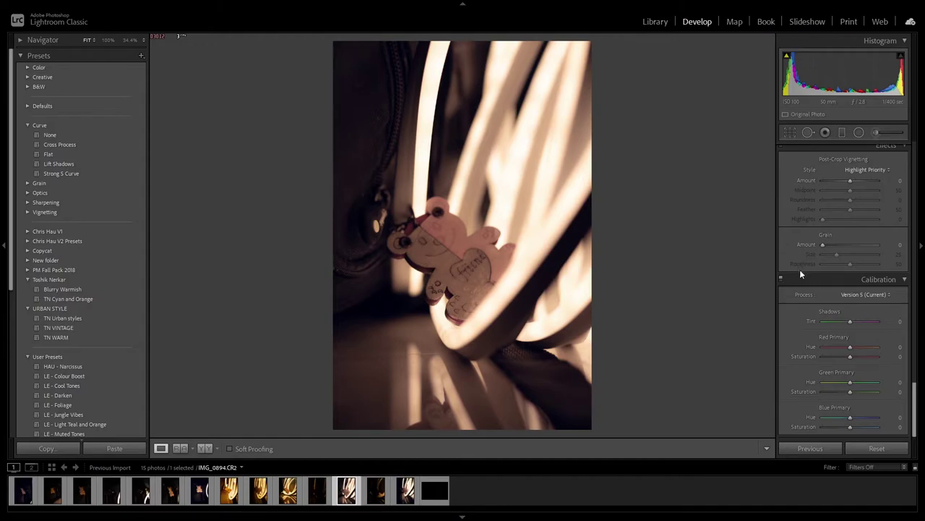
{"action": "scroll", "coordinate": [799, 269], "scroll_direction": "up", "scroll_amount": 4}
{"action": "scroll", "coordinate": [801, 272], "scroll_direction": "down", "scroll_amount": 2}
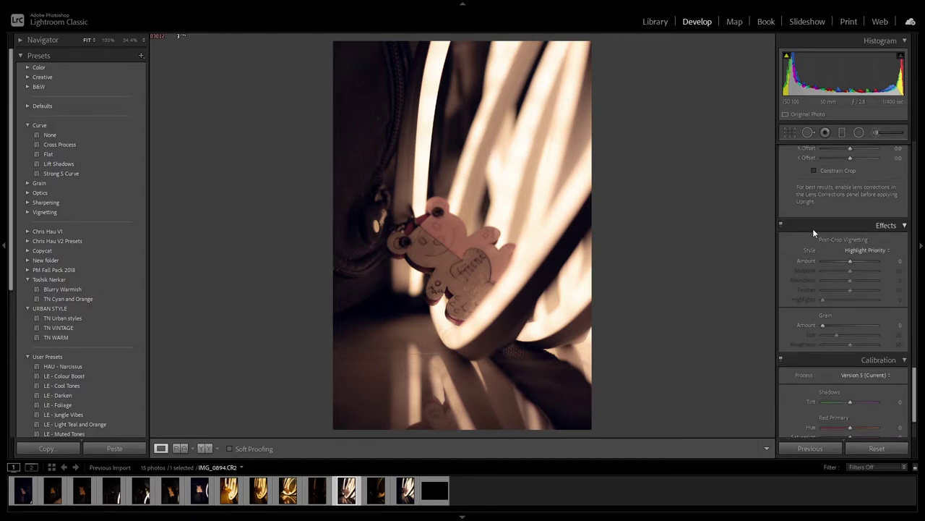
{"action": "scroll", "coordinate": [878, 210], "scroll_direction": "up", "scroll_amount": 5}
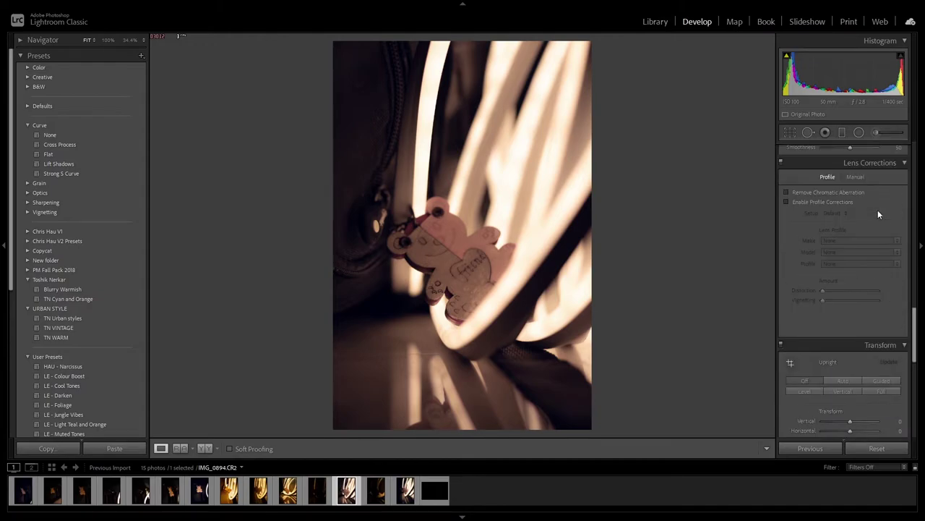
{"action": "left_click", "coordinate": [903, 164]}
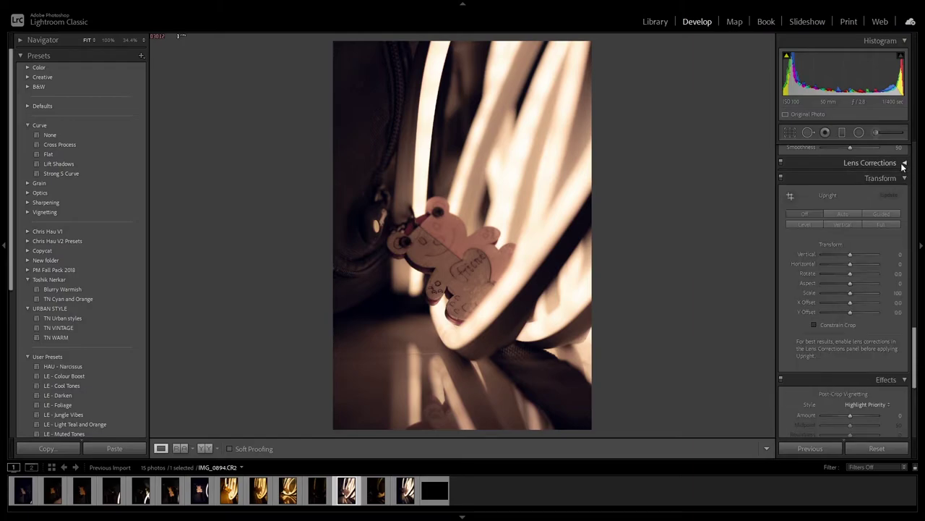
Step: Collapse Basic, Tone Curve, HSL/Color, Color Grading, Detail, Transform and Calibration, leaving Effects open
{"action": "scroll", "coordinate": [902, 165], "scroll_direction": "up", "scroll_amount": 4}
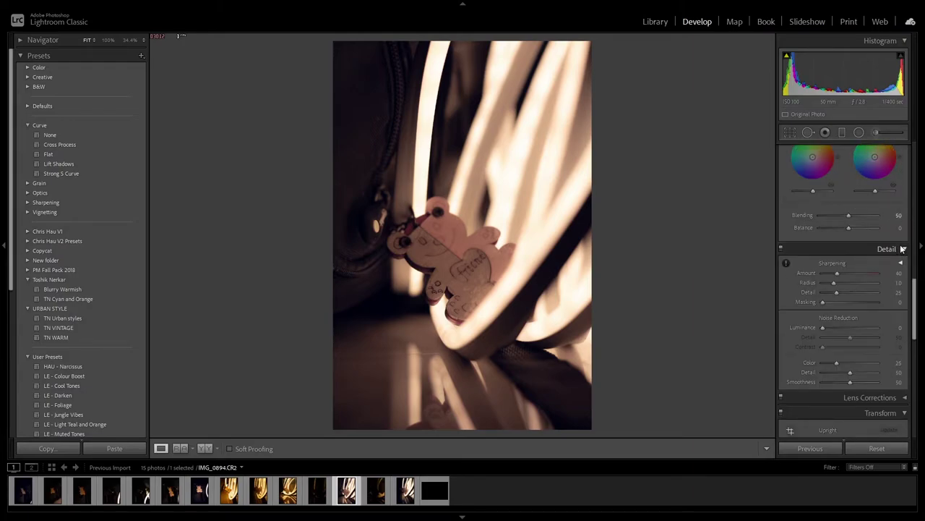
{"action": "scroll", "coordinate": [901, 249], "scroll_direction": "up", "scroll_amount": 2}
{"action": "scroll", "coordinate": [896, 248], "scroll_direction": "up", "scroll_amount": 4}
{"action": "scroll", "coordinate": [897, 248], "scroll_direction": "up", "scroll_amount": 5}
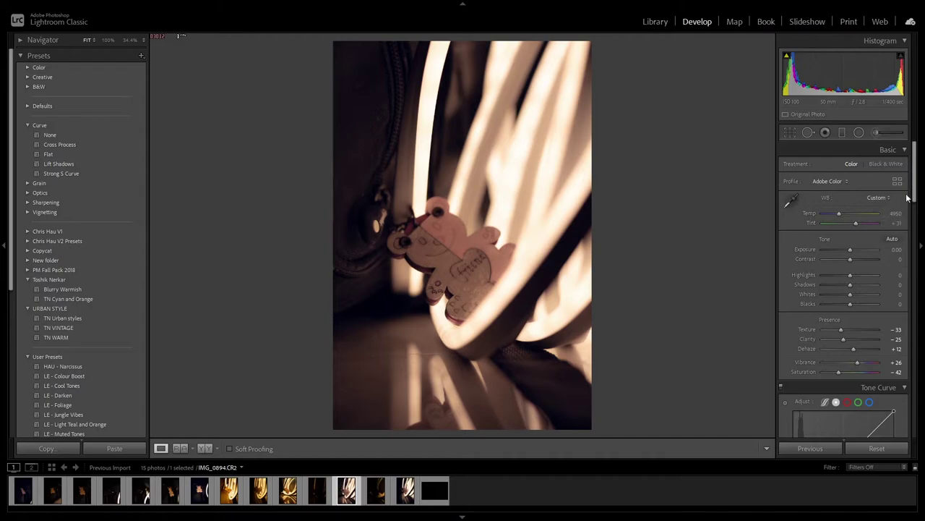
{"action": "left_click", "coordinate": [904, 150]}
{"action": "left_click", "coordinate": [903, 165]}
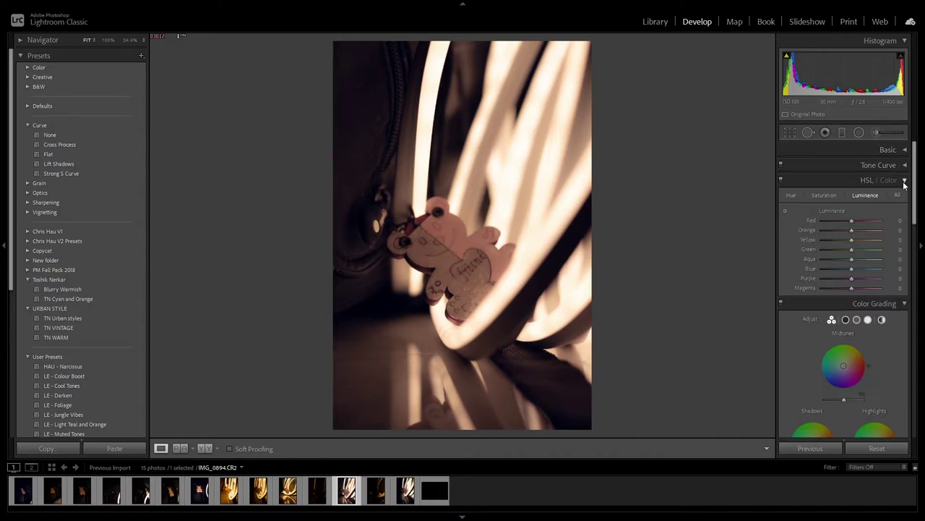
{"action": "left_click", "coordinate": [904, 180]}
{"action": "left_click", "coordinate": [904, 198]}
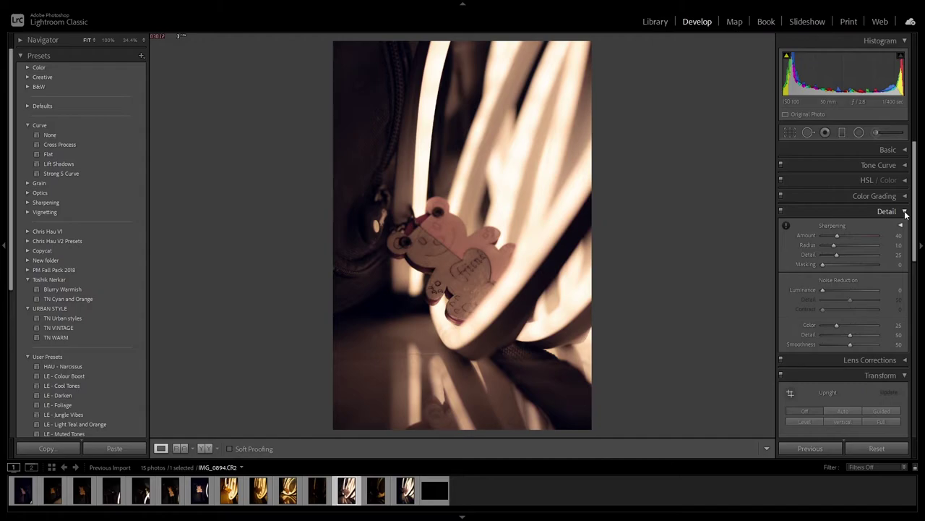
{"action": "left_click", "coordinate": [905, 211]}
{"action": "left_click", "coordinate": [904, 241]}
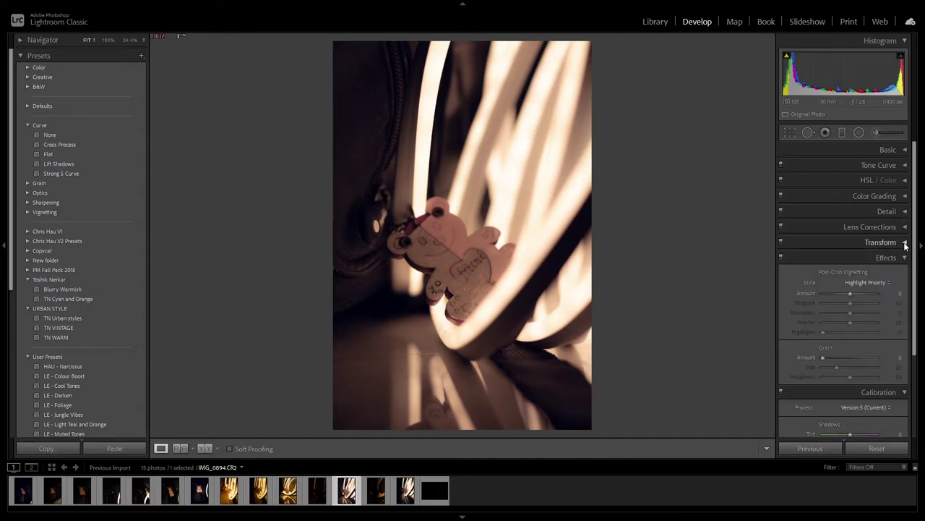
{"action": "scroll", "coordinate": [893, 254], "scroll_direction": "down", "scroll_amount": 2}
{"action": "scroll", "coordinate": [886, 259], "scroll_direction": "down", "scroll_amount": 1}
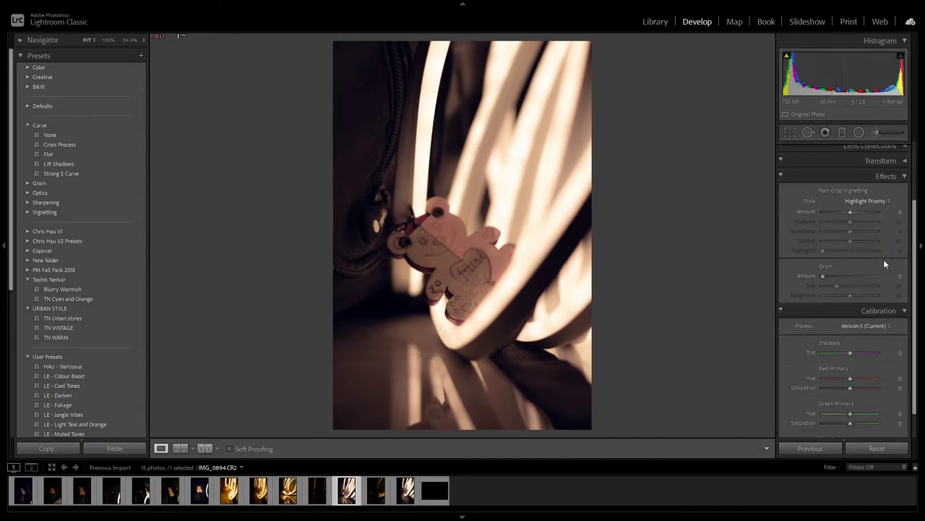
{"action": "left_click", "coordinate": [904, 309]}
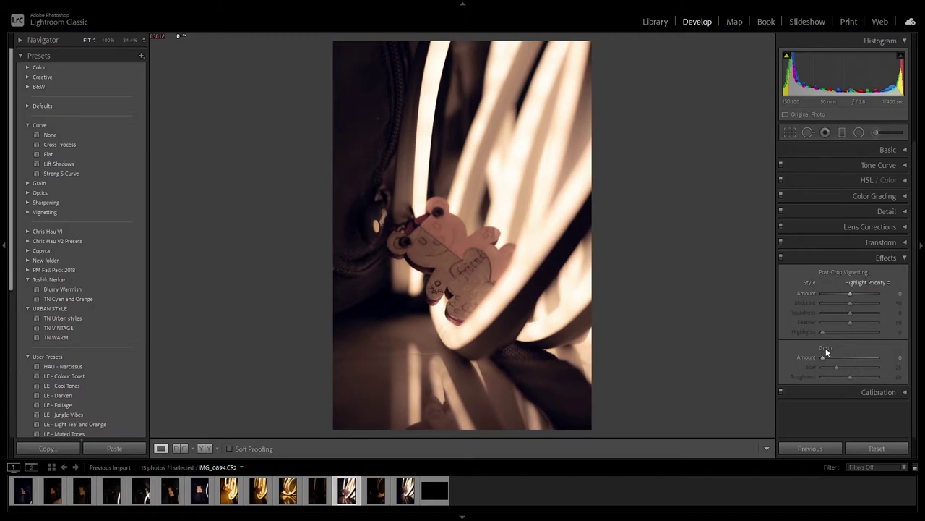
Step: Add grain and try amount 100 plus extreme size and roughness, undoing back to Size 25 and Roughness 50
{"action": "left_click_drag", "start_coordinate": [823, 357], "coordinate": [878, 358]}
{"action": "left_click", "coordinate": [420, 240]}
{"action": "left_click_drag", "start_coordinate": [402, 193], "coordinate": [446, 201]}
{"action": "left_click_drag", "start_coordinate": [860, 358], "coordinate": [877, 358]}
{"action": "left_click_drag", "start_coordinate": [838, 367], "coordinate": [901, 371]}
{"action": "left_click_drag", "start_coordinate": [897, 372], "coordinate": [810, 377]}
{"action": "key", "text": "ctrl+z"}
{"action": "mouse_move", "coordinate": [851, 378]}
{"action": "left_mouse_down"}
{"action": "mouse_move", "coordinate": [901, 379]}
{"action": "mouse_move", "coordinate": [710, 376]}
{"action": "left_mouse_up"}
{"action": "key", "text": "ctrl+z"}
Step: Set Grain Amount to 40 and compare the bear tag at 100% with effects off and on
{"action": "left_click", "coordinate": [896, 358]}
{"action": "type", "text": "40"}
{"action": "key", "text": "Return"}
{"action": "left_click", "coordinate": [433, 272]}
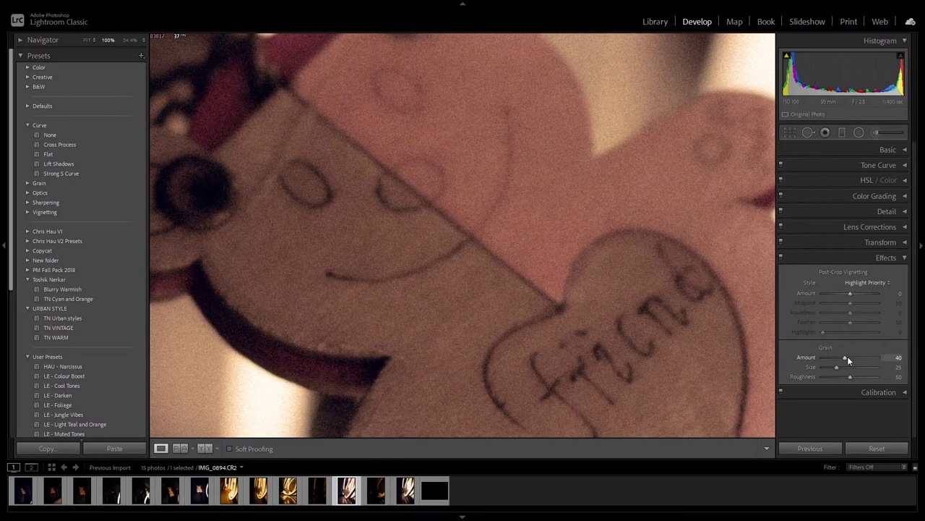
{"action": "left_click", "coordinate": [781, 257]}
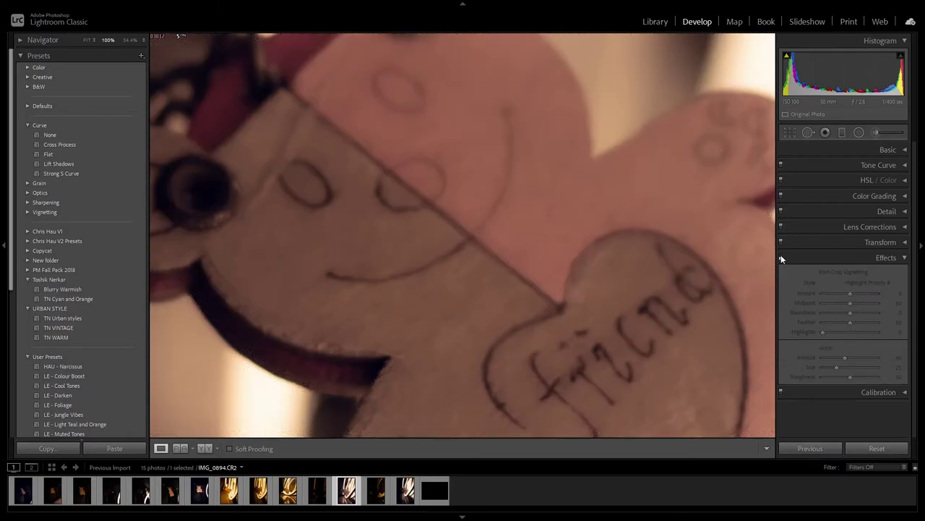
{"action": "left_click", "coordinate": [781, 257]}
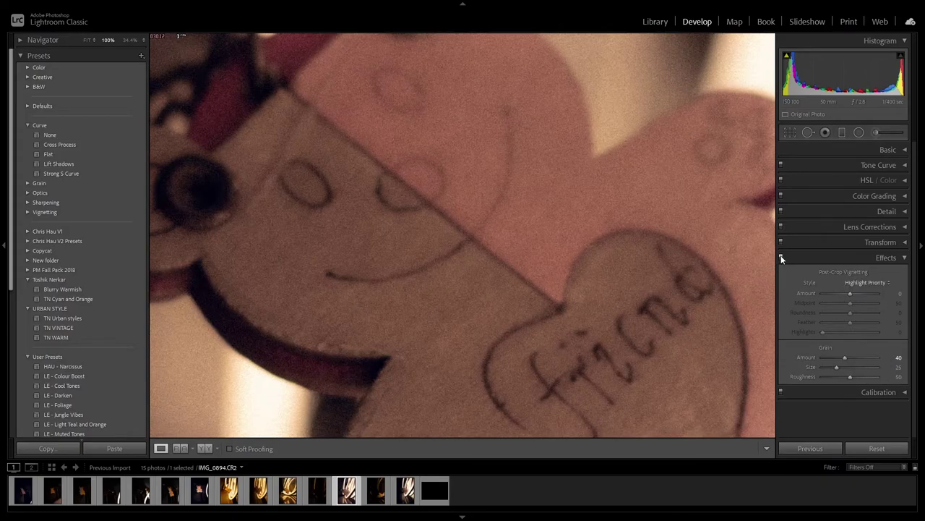
{"action": "left_click", "coordinate": [391, 224]}
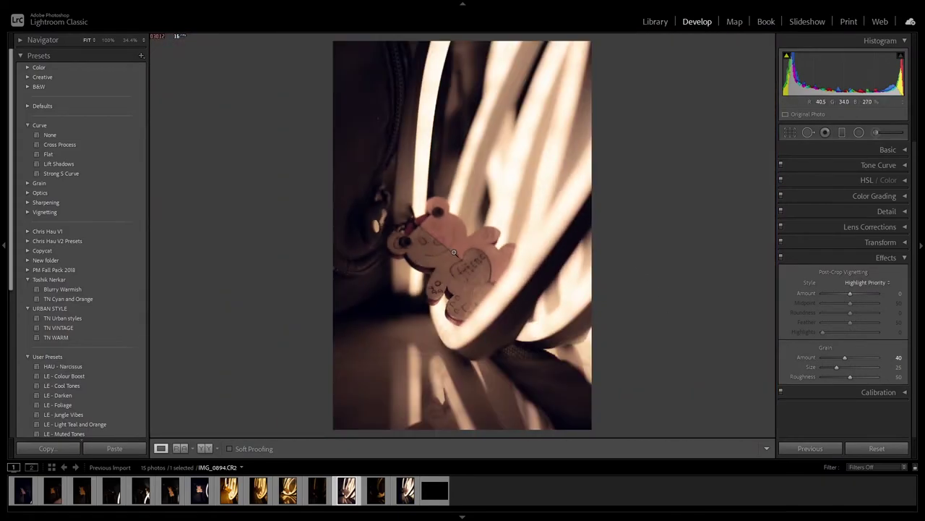
Step: Set Grain Amount to 50 and inspect the grain up close
{"action": "left_click", "coordinate": [898, 357]}
{"action": "type", "text": "50"}
{"action": "key", "text": "Return"}
{"action": "left_click_drag", "start_coordinate": [409, 239], "coordinate": [436, 142]}
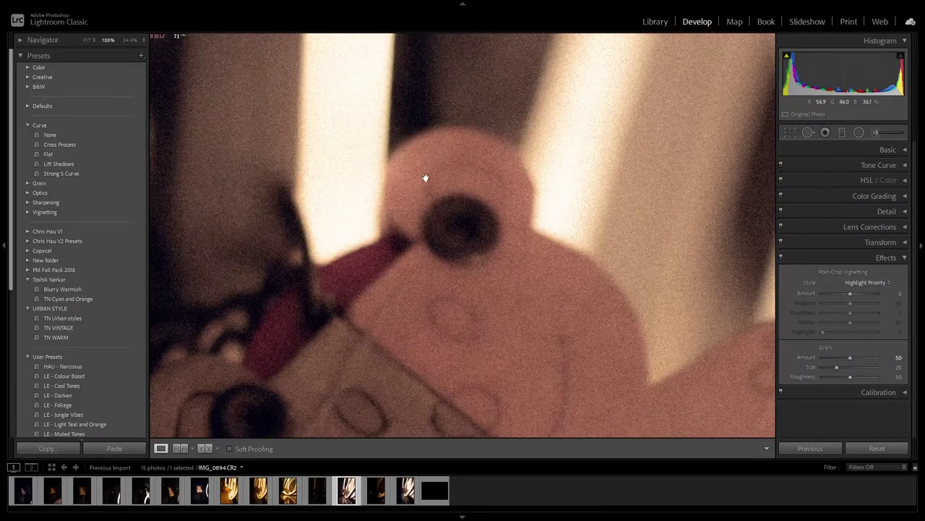
{"action": "left_click_drag", "start_coordinate": [436, 142], "coordinate": [441, 158]}
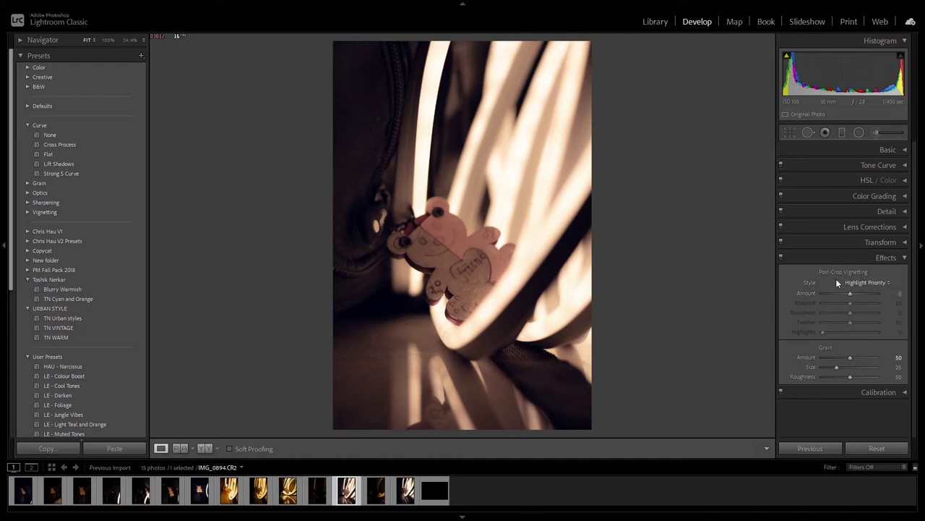
Step: Set the Post-Crop Vignetting Amount to -50 and return Feather to its default of 50
{"action": "left_click_drag", "start_coordinate": [849, 293], "coordinate": [836, 294]}
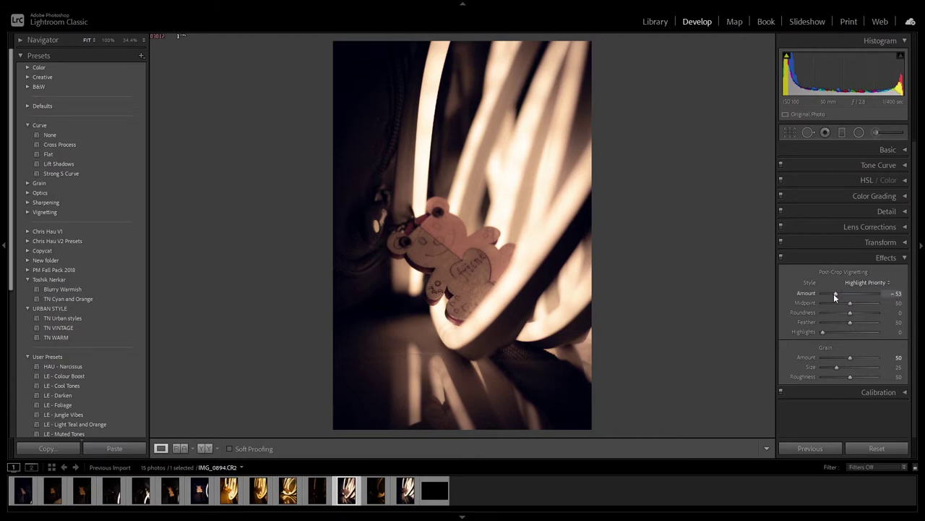
{"action": "mouse_move", "coordinate": [834, 294]}
{"action": "left_mouse_down"}
{"action": "mouse_move", "coordinate": [815, 297]}
{"action": "mouse_move", "coordinate": [836, 303]}
{"action": "left_mouse_up"}
{"action": "left_click", "coordinate": [893, 293]}
{"action": "type", "text": "-50"}
{"action": "key", "text": "Return"}
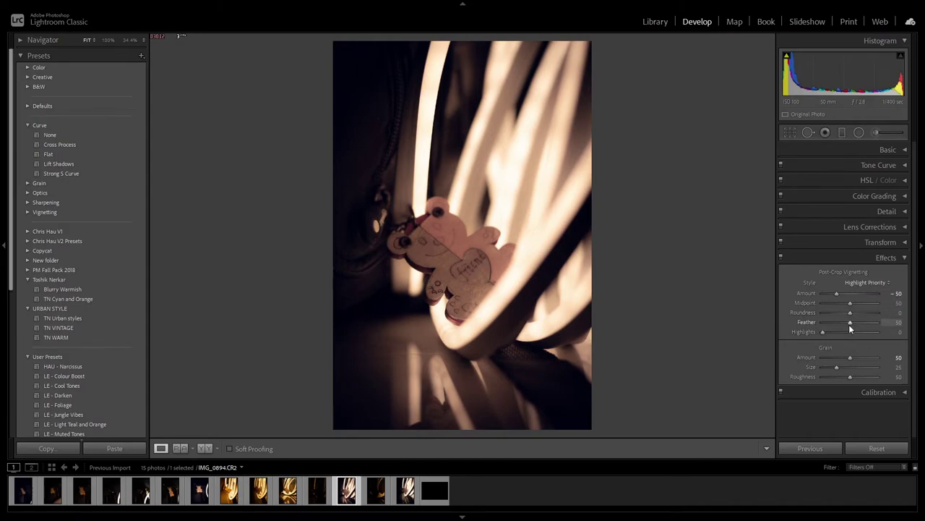
{"action": "mouse_move", "coordinate": [851, 324]}
{"action": "left_mouse_down"}
{"action": "mouse_move", "coordinate": [875, 324]}
{"action": "mouse_move", "coordinate": [771, 339]}
{"action": "mouse_move", "coordinate": [857, 328]}
{"action": "left_mouse_up"}
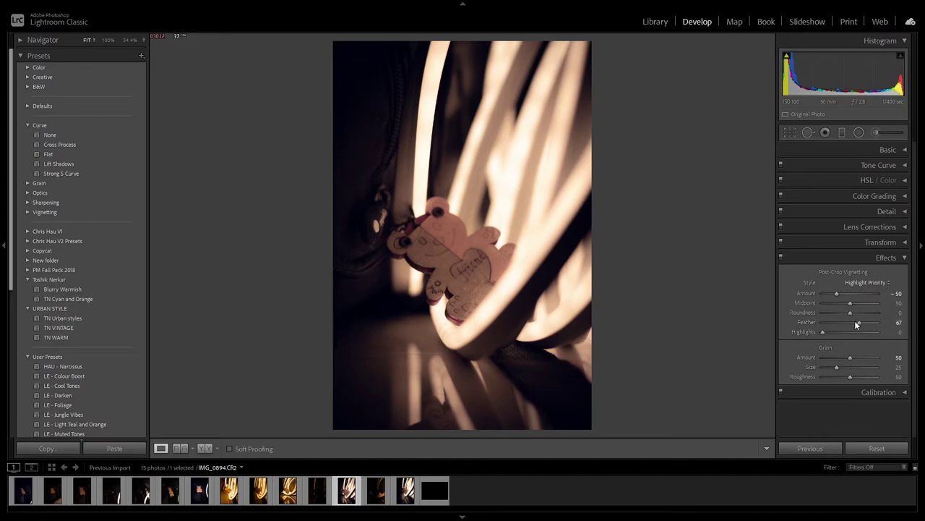
{"action": "double_click", "coordinate": [859, 322]}
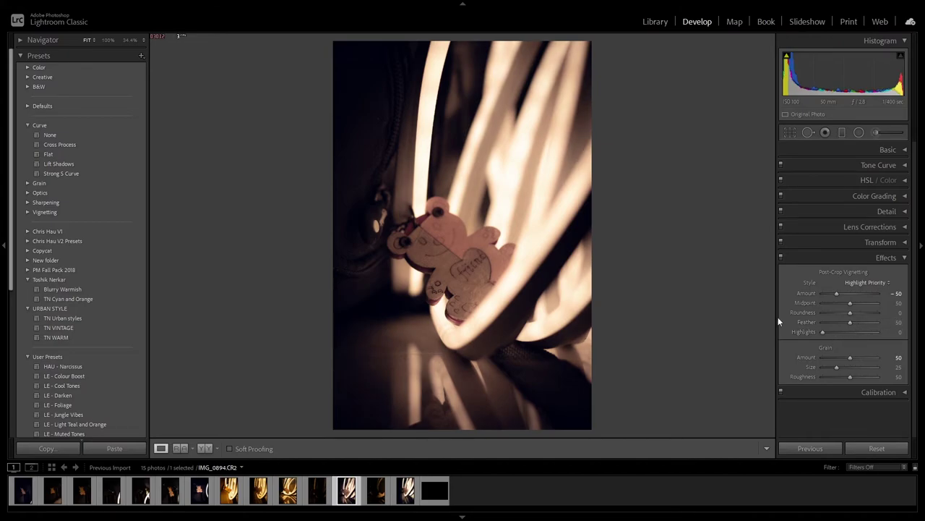
Step: Compare Before/After and toggle the grain and vignette effects on and off, ending with them off
{"action": "key", "text": "backslash"}
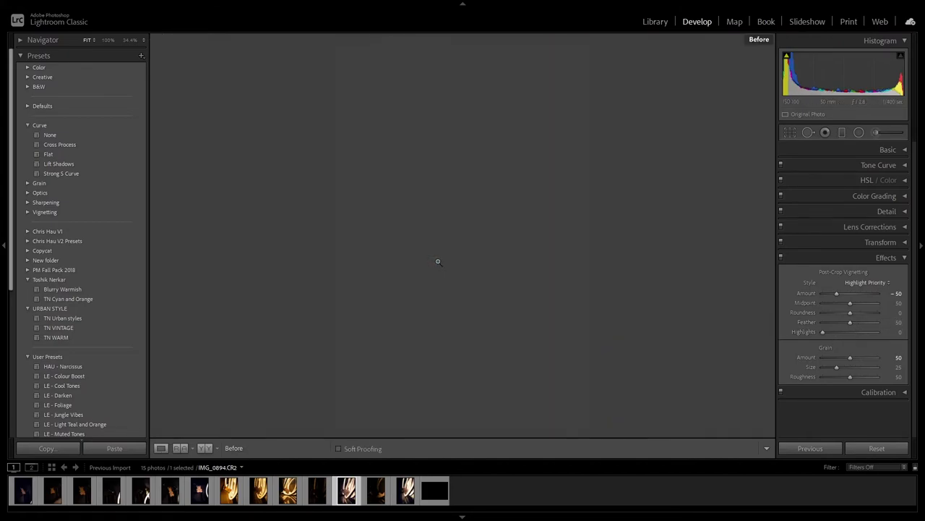
{"action": "key", "text": "backslash"}
{"action": "left_click", "coordinate": [438, 261]}
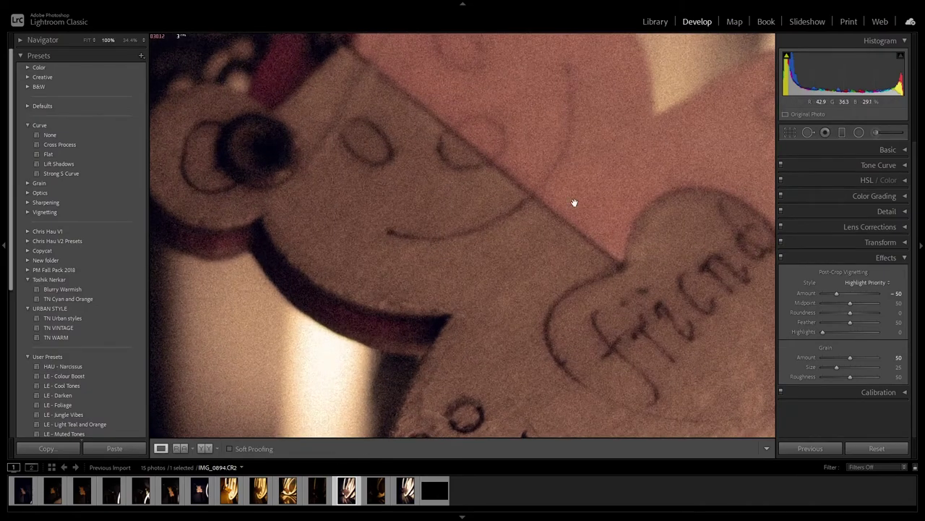
{"action": "left_click", "coordinate": [780, 259]}
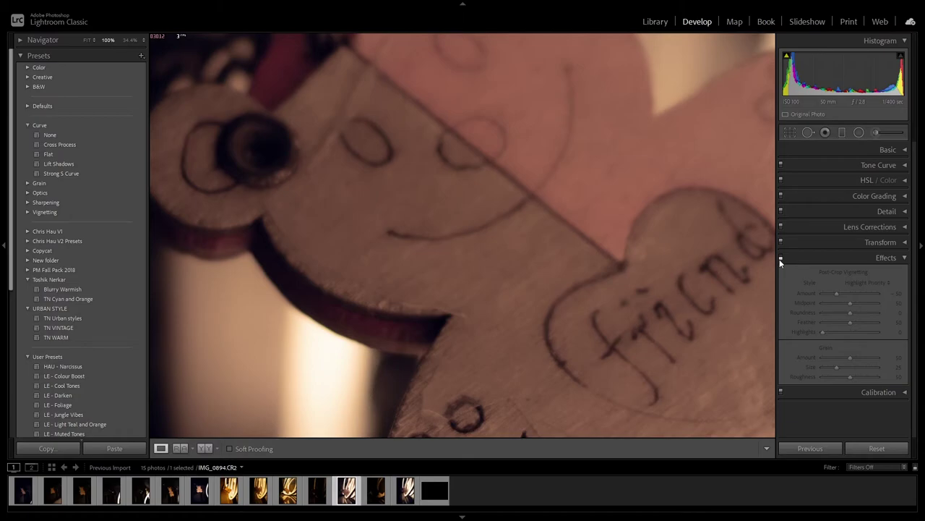
{"action": "left_click", "coordinate": [781, 259]}
{"action": "left_click", "coordinate": [499, 230]}
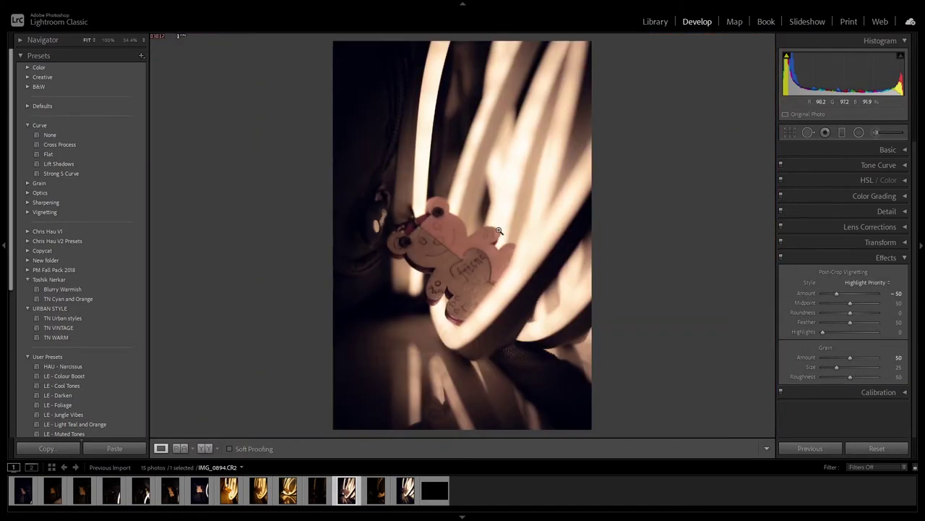
{"action": "left_click", "coordinate": [780, 259]}
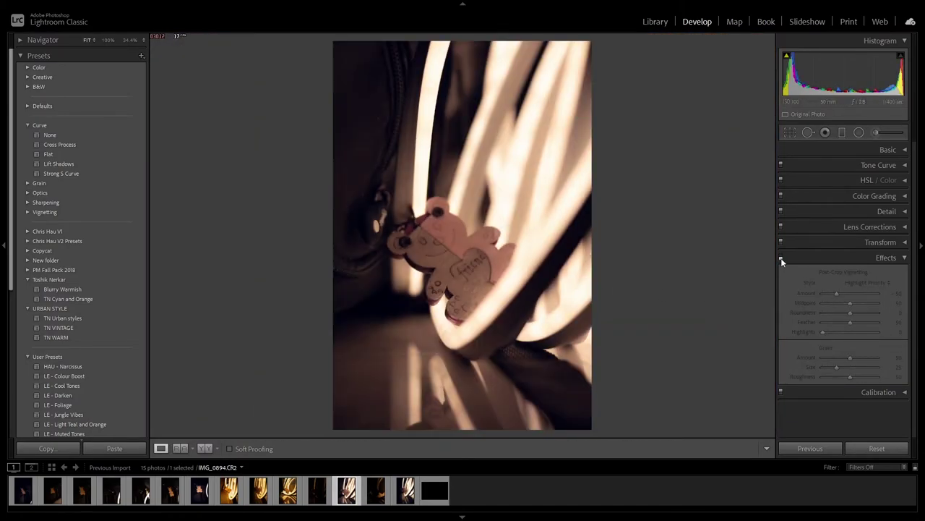
{"action": "left_click", "coordinate": [781, 258]}
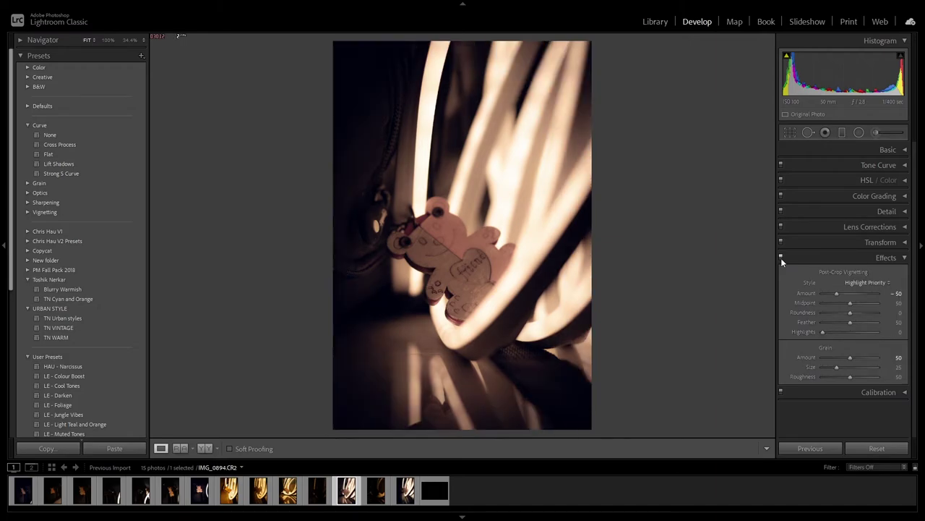
{"action": "left_click", "coordinate": [781, 258]}
{"action": "left_click", "coordinate": [781, 258]}
{"action": "left_click", "coordinate": [781, 258]}
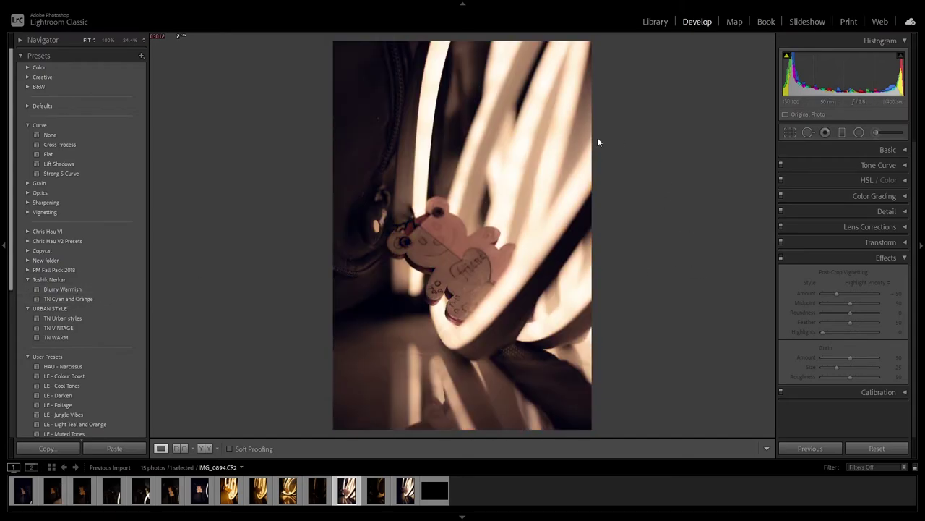
Step: In the Basic panel, trial a green tint, reset it, reset Vibrance and set Saturation to -19
{"action": "left_click", "coordinate": [904, 152]}
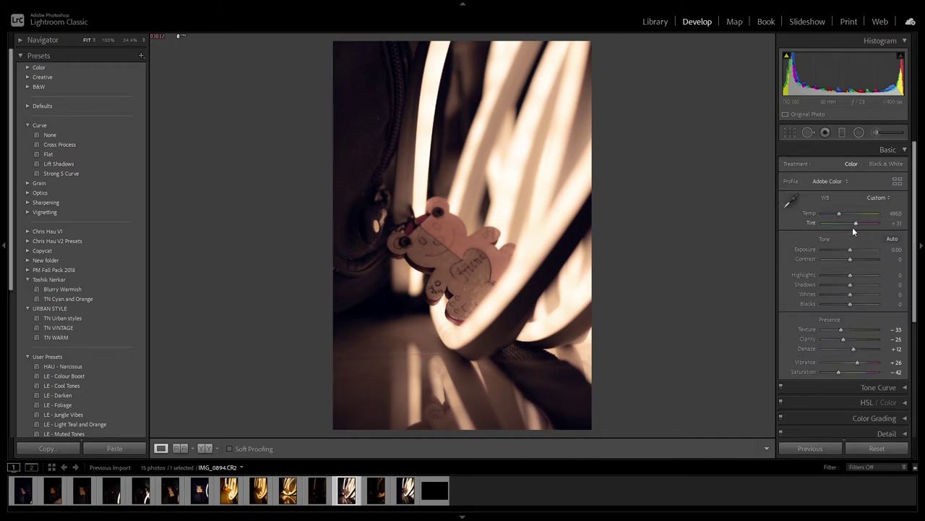
{"action": "left_click_drag", "start_coordinate": [855, 224], "coordinate": [752, 220]}
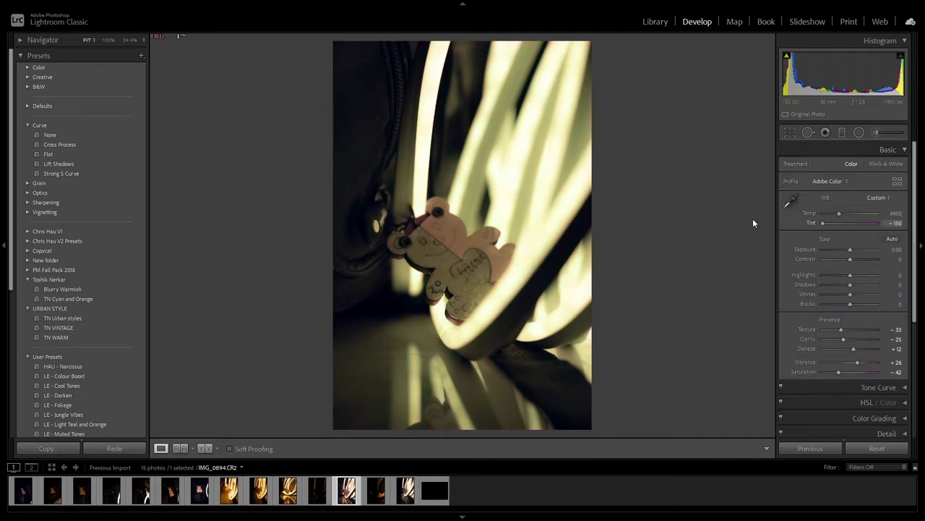
{"action": "double_click", "coordinate": [823, 223]}
{"action": "double_click", "coordinate": [840, 370]}
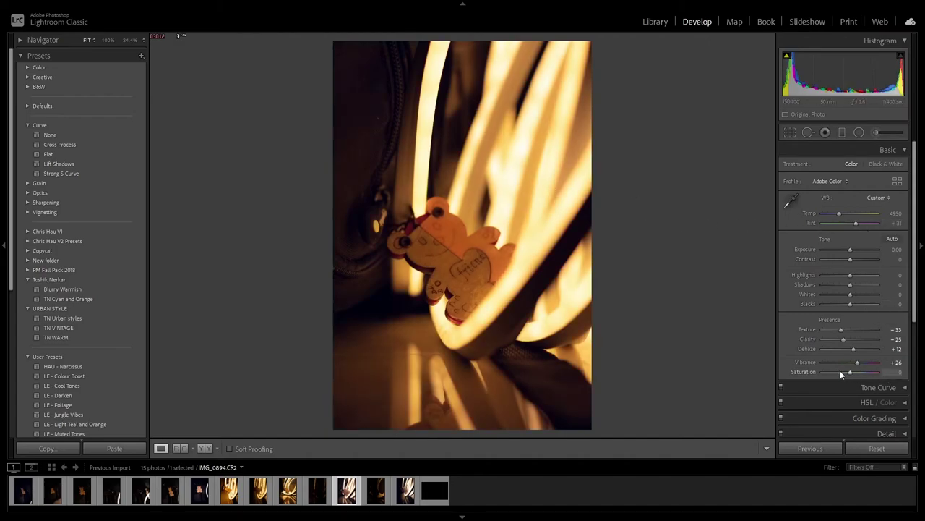
{"action": "double_click", "coordinate": [856, 361]}
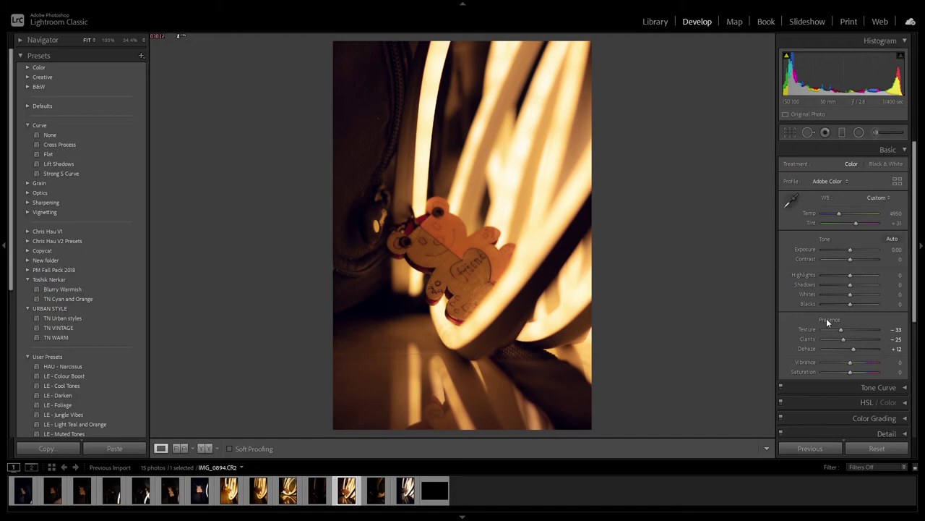
{"action": "left_click_drag", "start_coordinate": [844, 372], "coordinate": [843, 371]}
Step: Set Tint to -150, Temp to 2000 and Vibrance to -35, then compare with the original
{"action": "left_click_drag", "start_coordinate": [856, 224], "coordinate": [798, 219]}
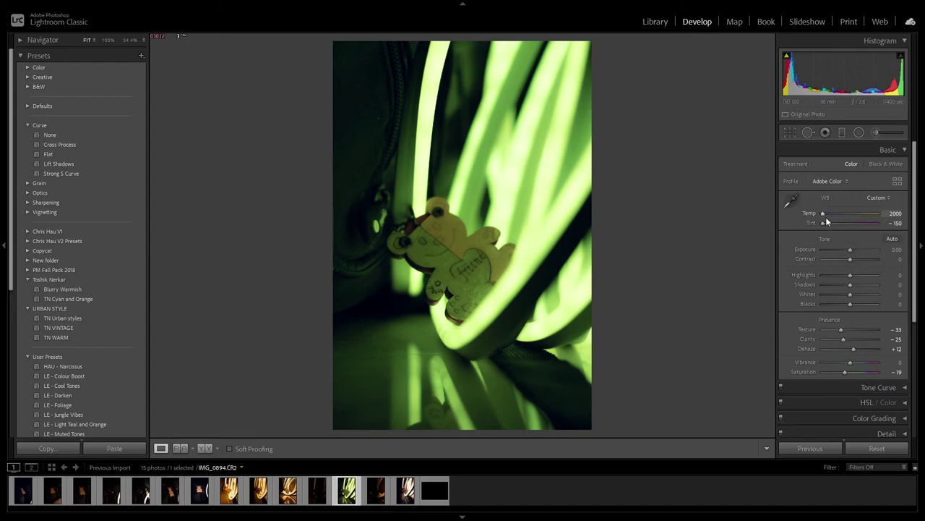
{"action": "left_click_drag", "start_coordinate": [826, 217], "coordinate": [292, 137]}
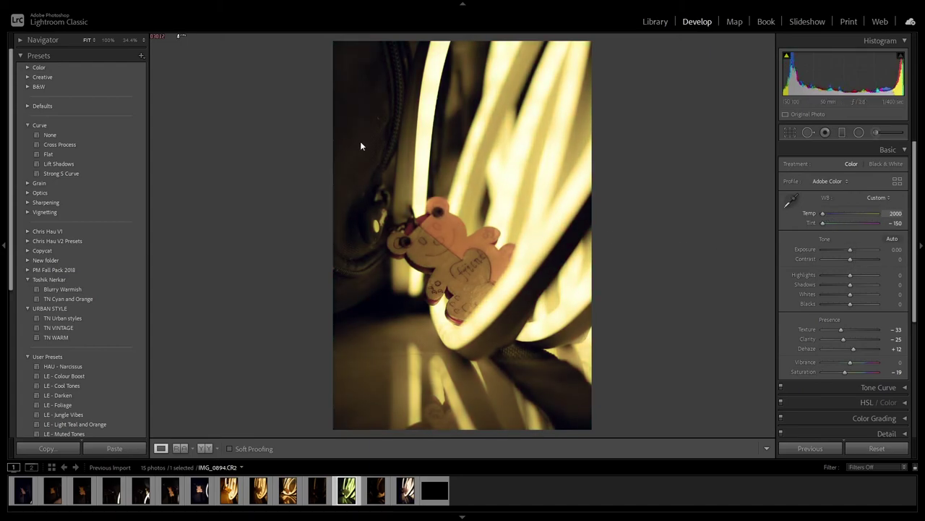
{"action": "left_click_drag", "start_coordinate": [860, 358], "coordinate": [841, 363]}
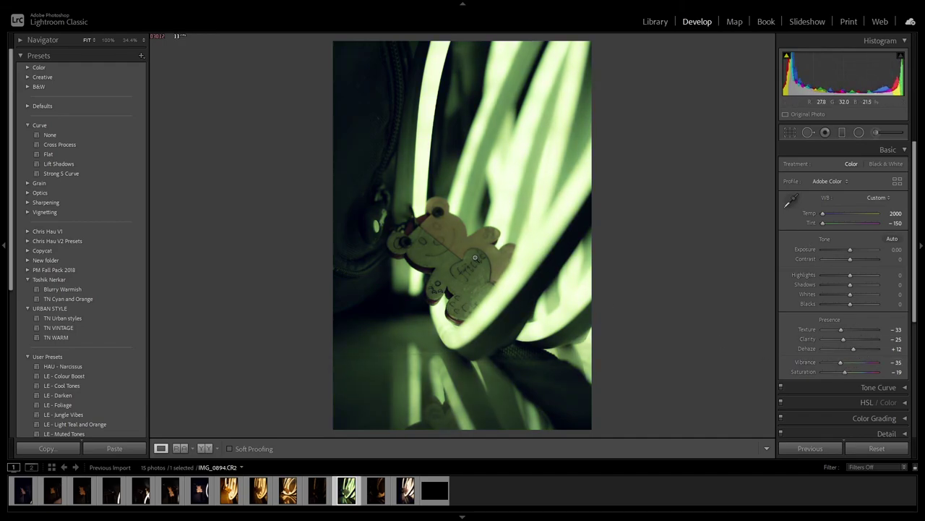
{"action": "key", "text": "backslash"}
{"action": "key", "text": "backslash"}
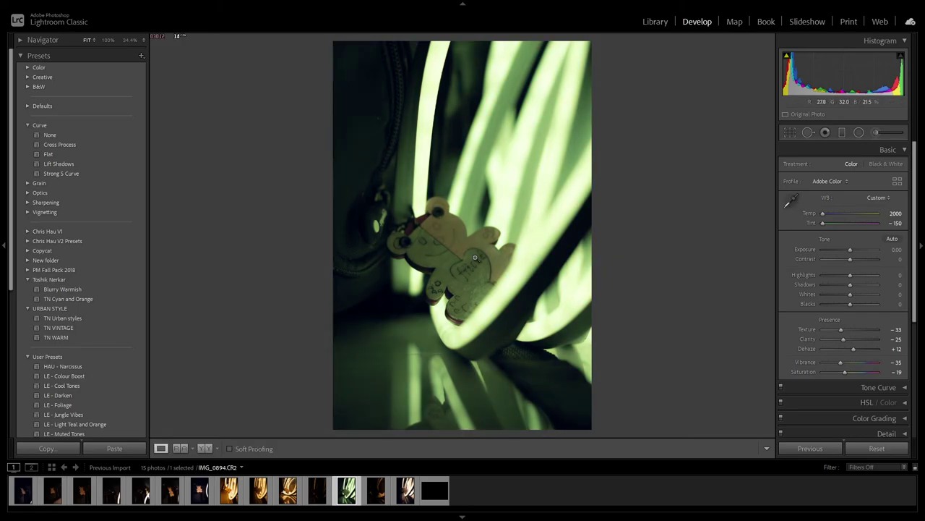